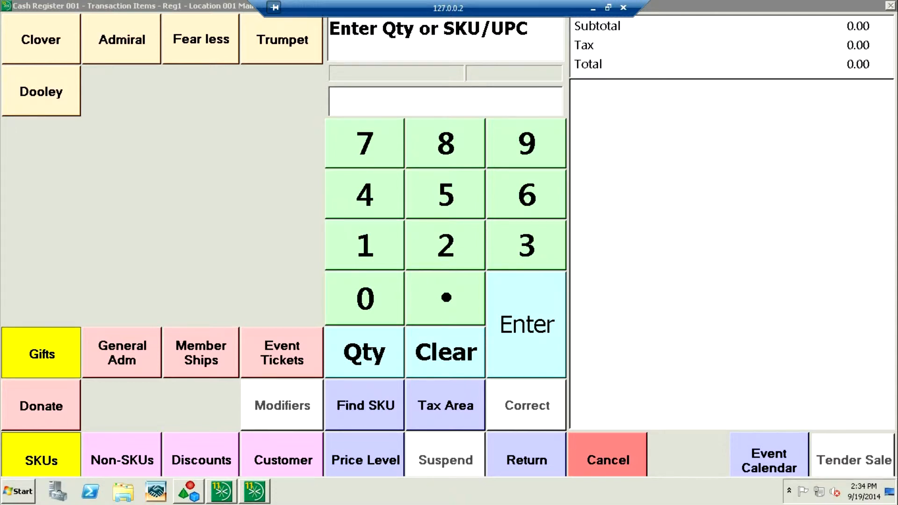
# Step: Start the sale of a Family membership and choose to add a new customer for the transaction
pyautogui.click(202, 353)
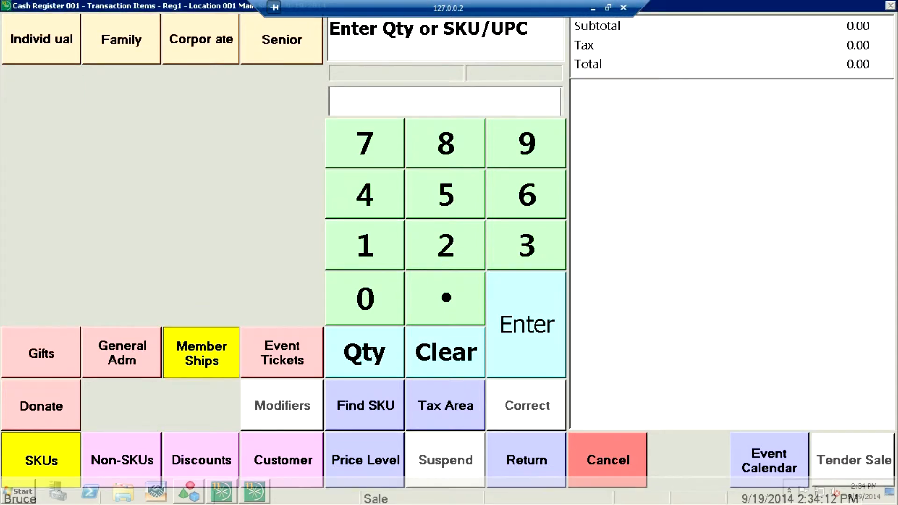
pyautogui.click(122, 39)
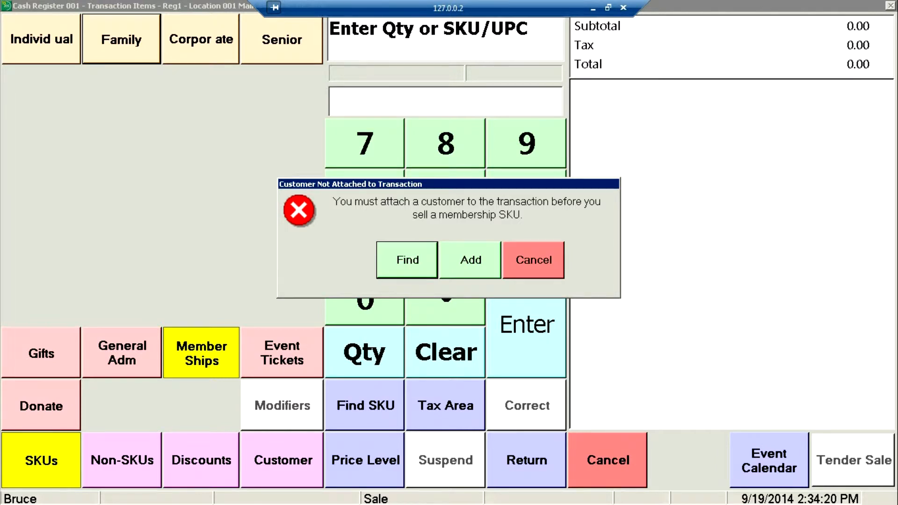
pyautogui.click(470, 260)
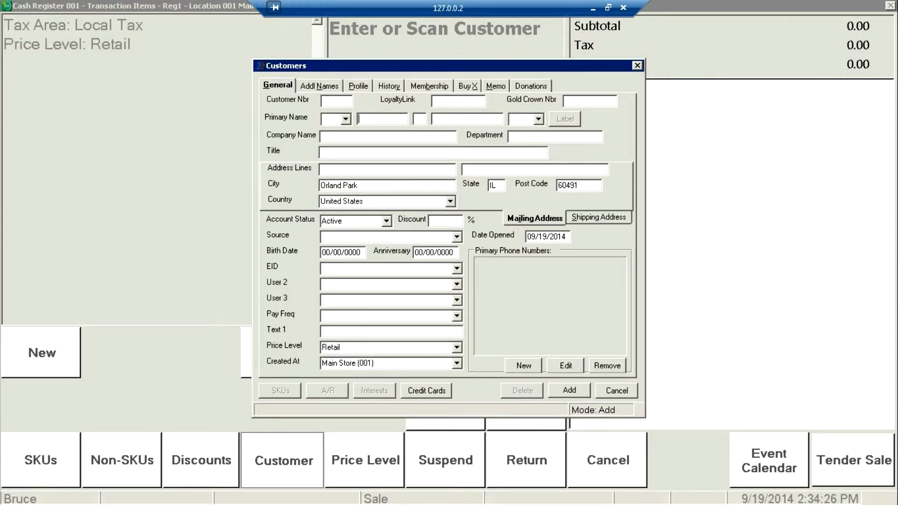
# Step: Enter the new customer's first and last name and the street address in the General details
pyautogui.press('Tab')
pyautogui.press('Tab')
pyautogui.press('Tab')
pyautogui.press('Tab')
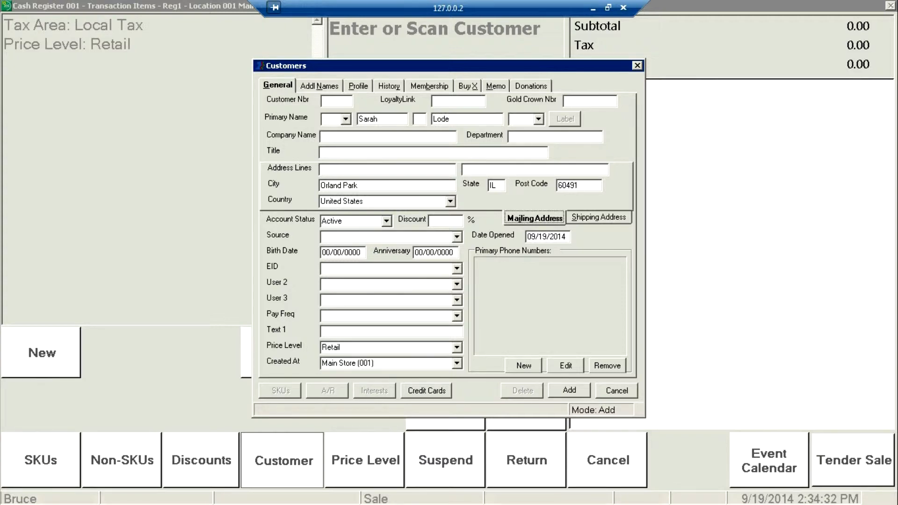
pyautogui.press('Tab')
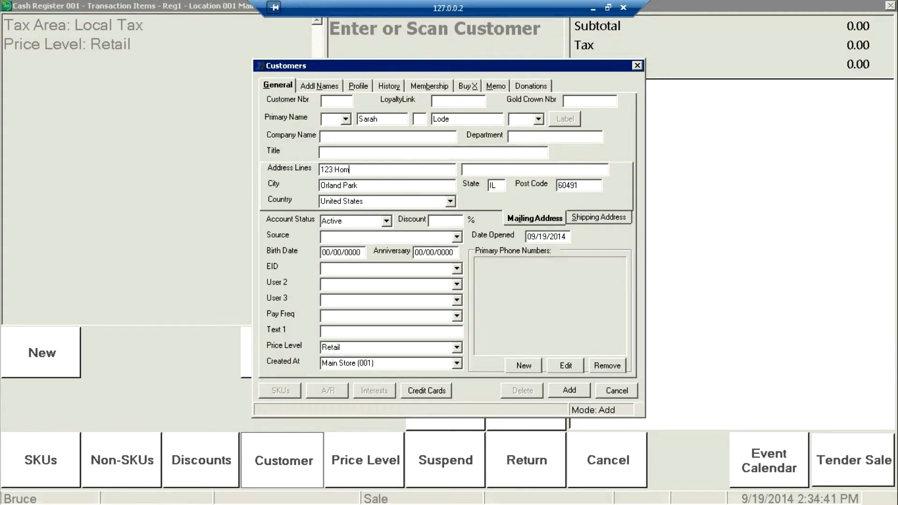
# Step: Add a Home phone entry with the customer's phone number to the primary phone numbers
pyautogui.click(523, 366)
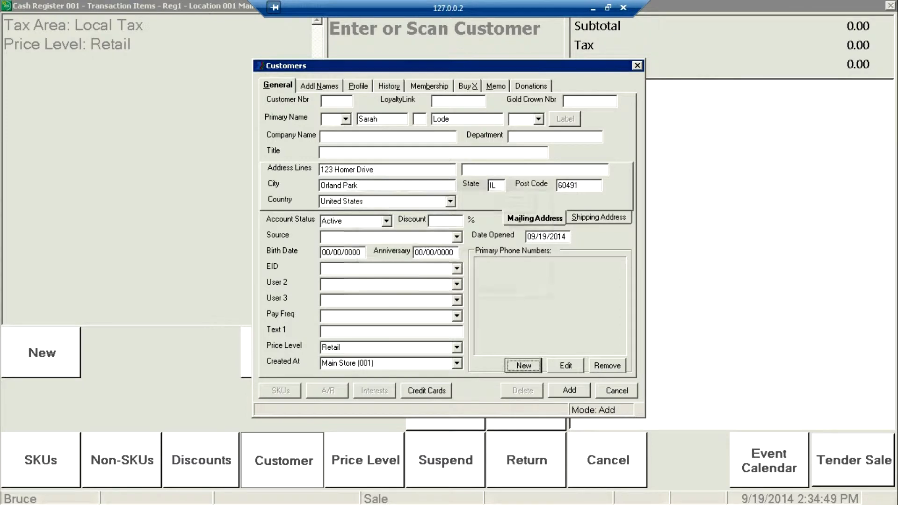
pyautogui.click(440, 231)
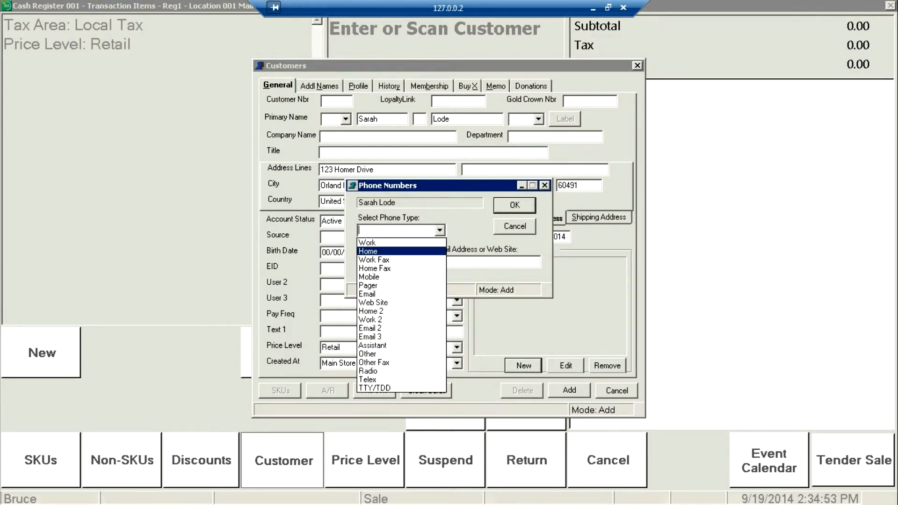
pyautogui.click(401, 252)
pyautogui.click(402, 262)
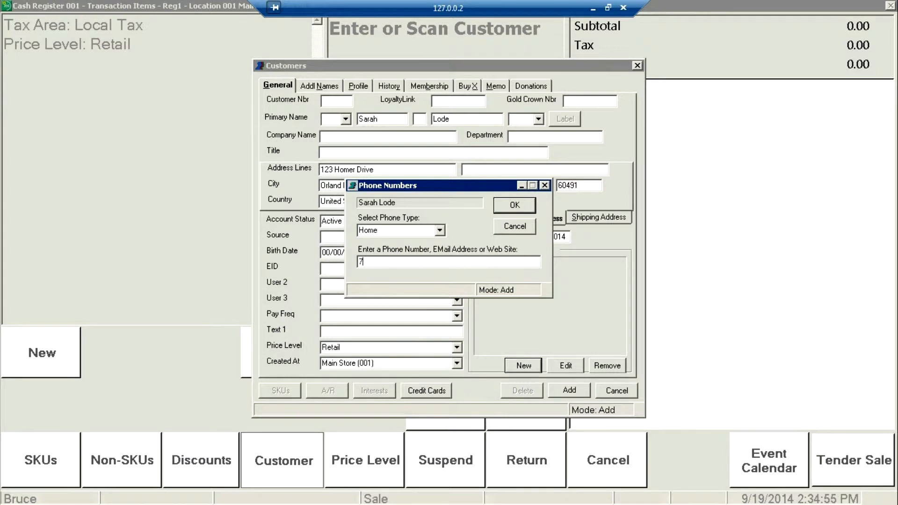
pyautogui.press('BackSpace')
pyautogui.press('Return')
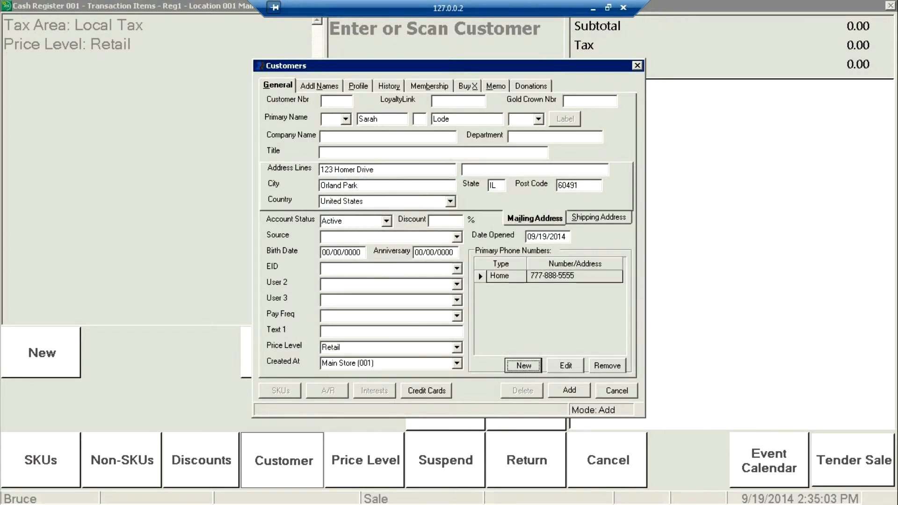
# Step: Add an Email entry with the customer's e-mail address and save the new customer record
pyautogui.press('Return')
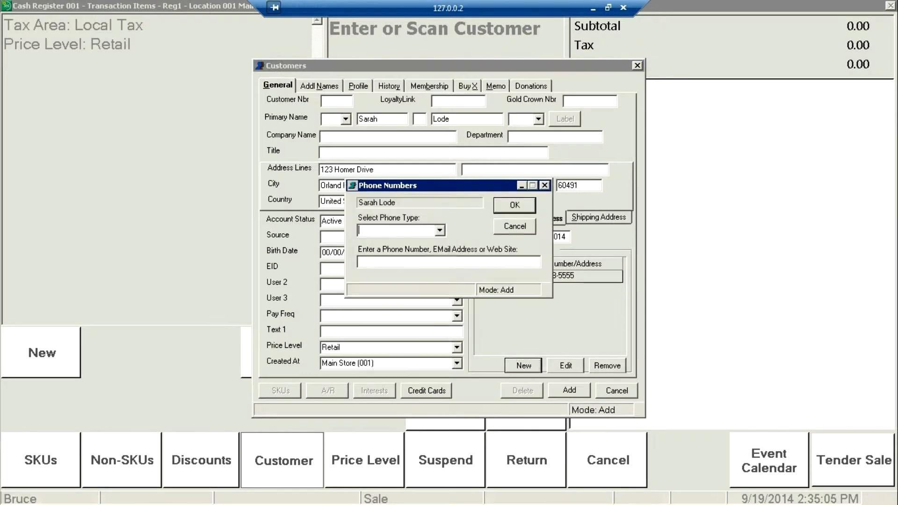
pyautogui.click(440, 231)
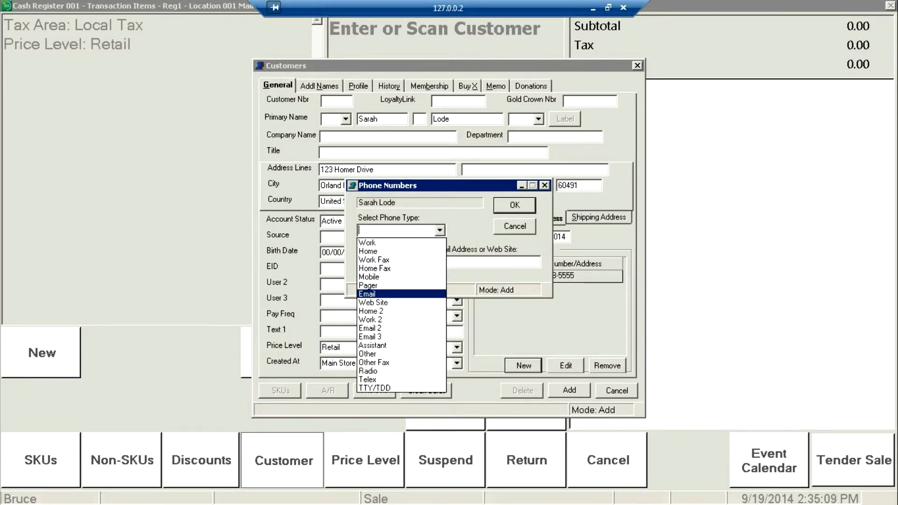
pyautogui.click(401, 295)
pyautogui.press('Tab')
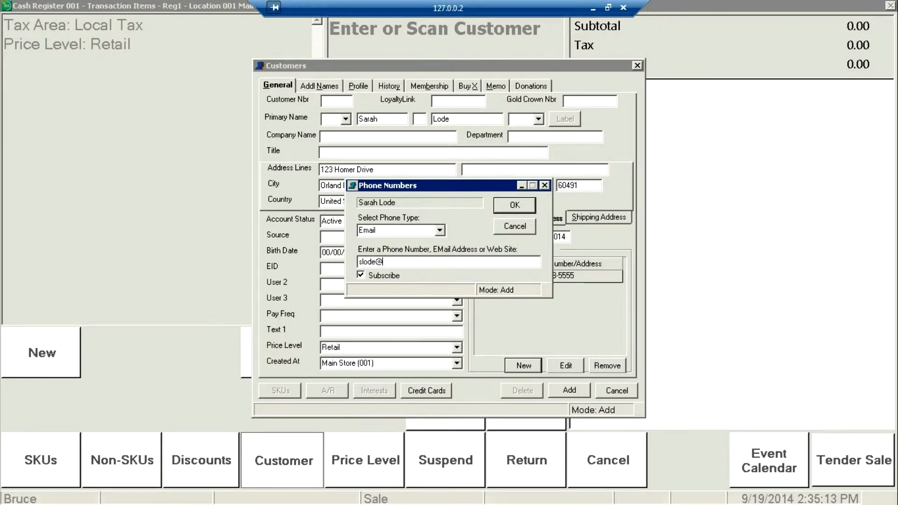
pyautogui.press('Return')
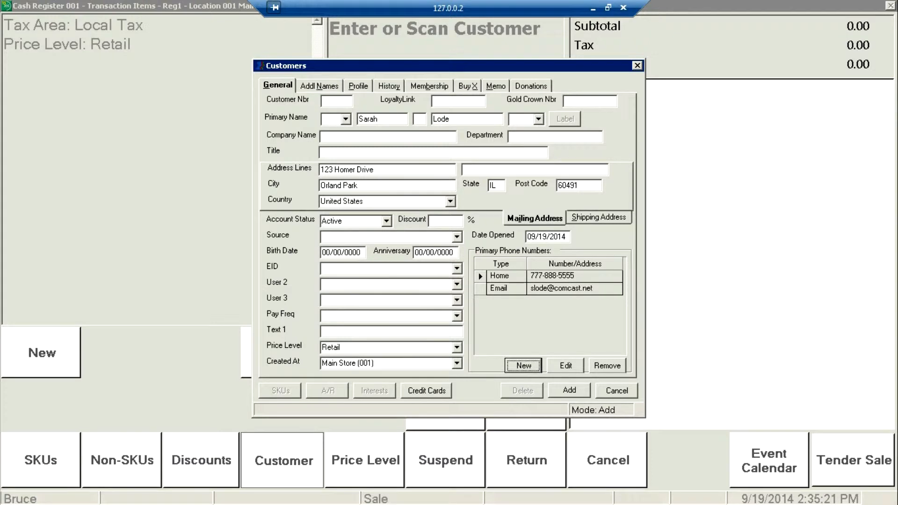
pyautogui.click(569, 390)
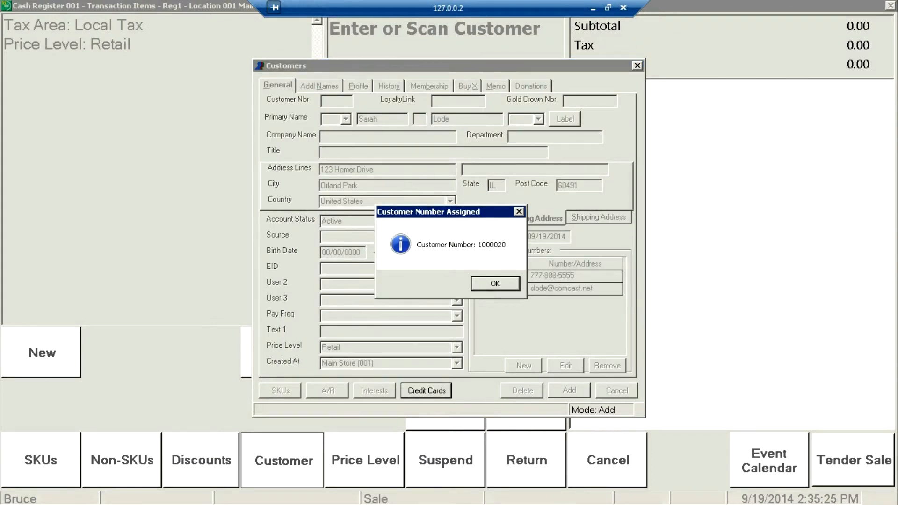
pyautogui.press('Return')
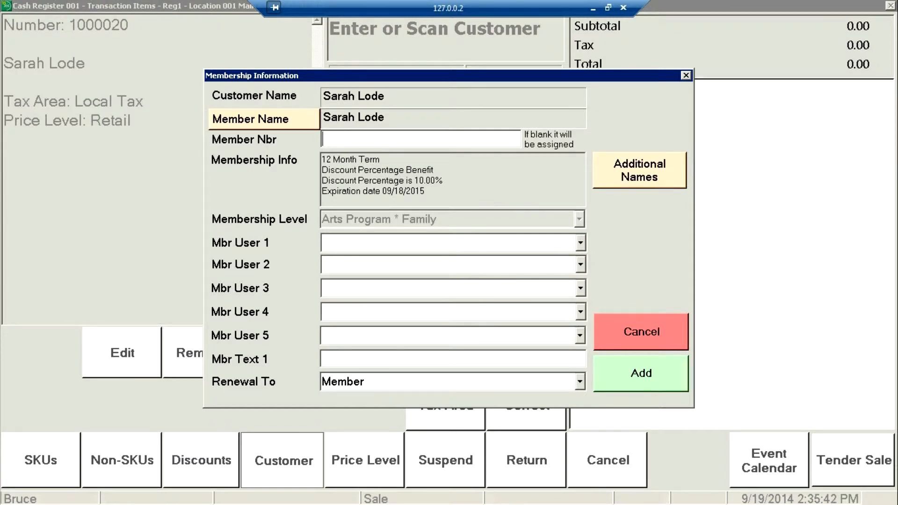
# Step: Add one additional member to the family membership, entering the person's first name and the relationship Daughter
pyautogui.click(639, 170)
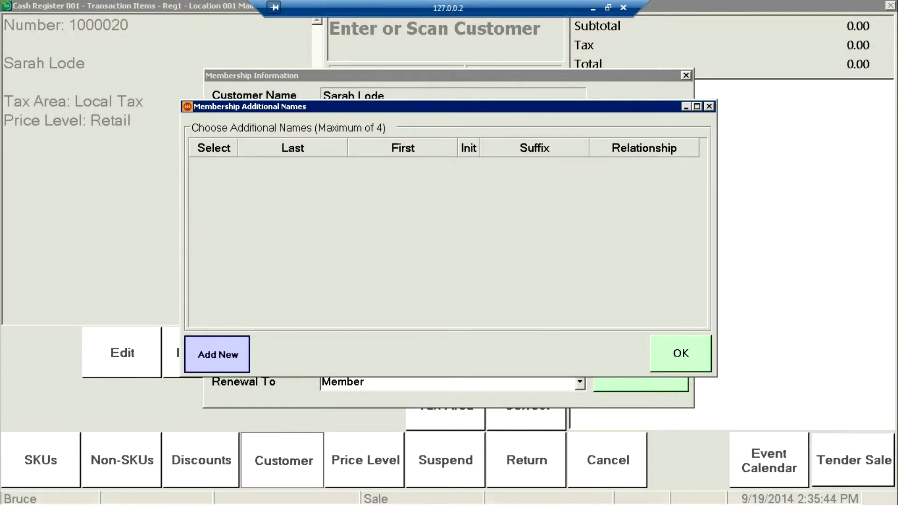
pyautogui.click(217, 355)
pyautogui.write('S')
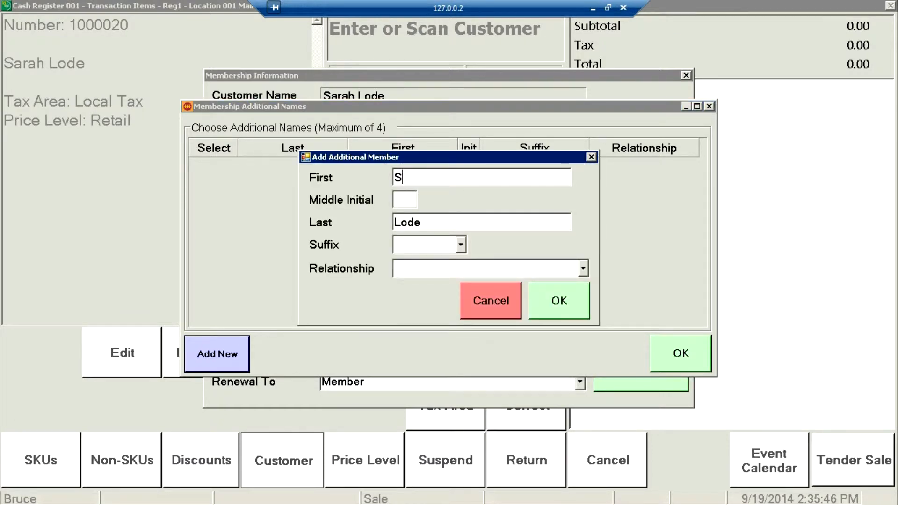
pyautogui.write('tephanie')
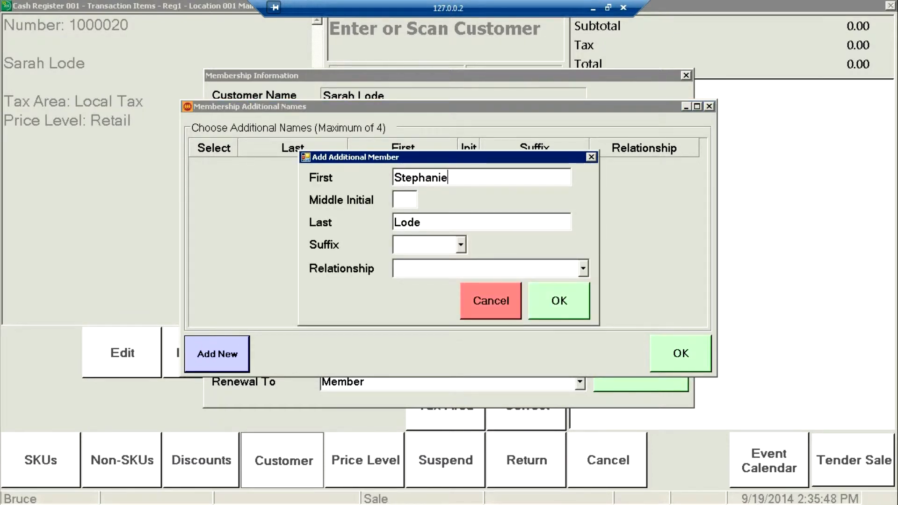
pyautogui.press('Tab')
pyautogui.press('Tab')
pyautogui.press('Tab')
pyautogui.press('Tab')
pyautogui.write('D')
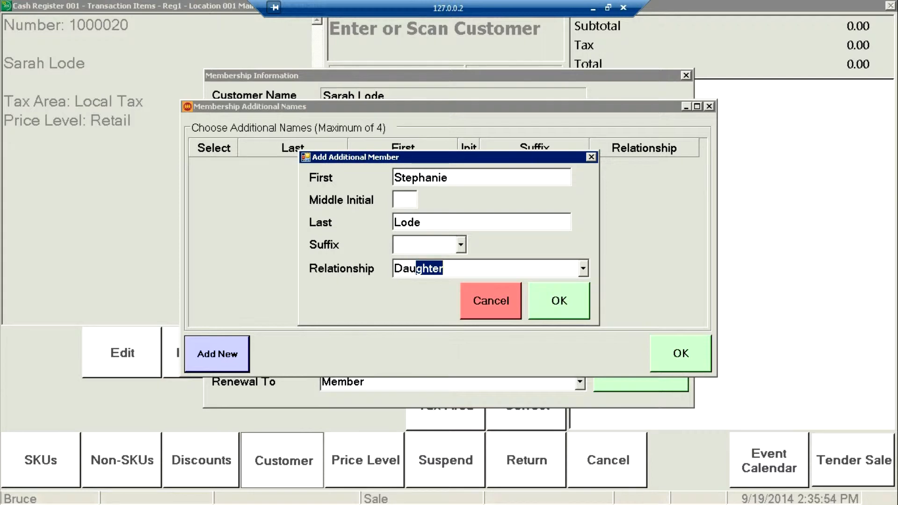
pyautogui.press('Tab')
pyautogui.press('Return')
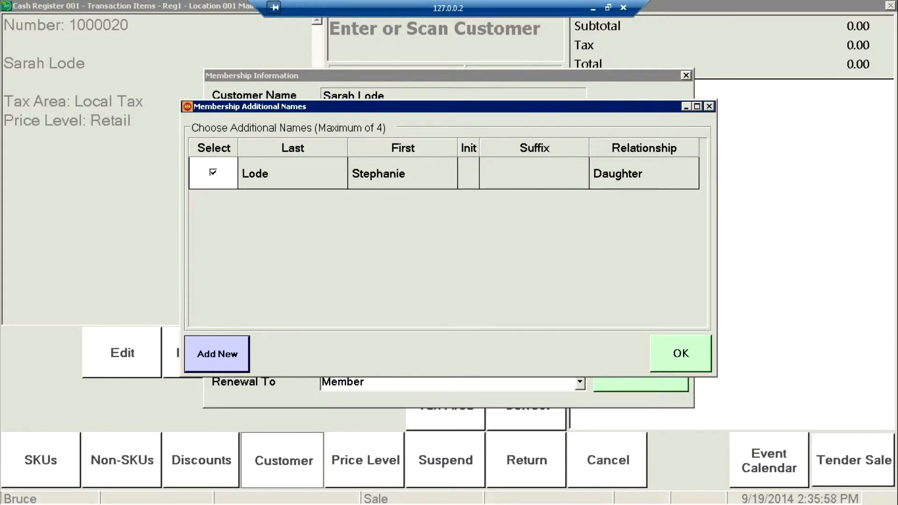
pyautogui.press('Return')
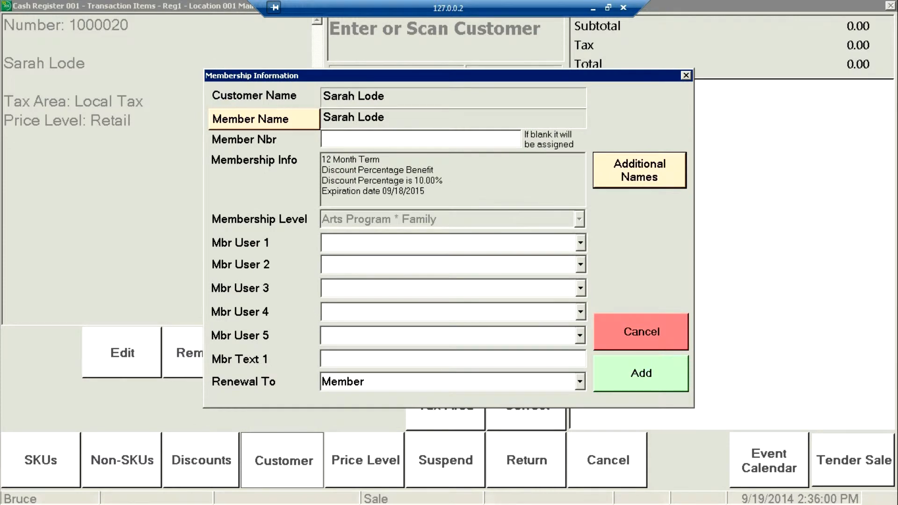
# Step: Add the family membership to the sale and complete the transaction with MasterCard/Visa as the tender
pyautogui.press('Return')
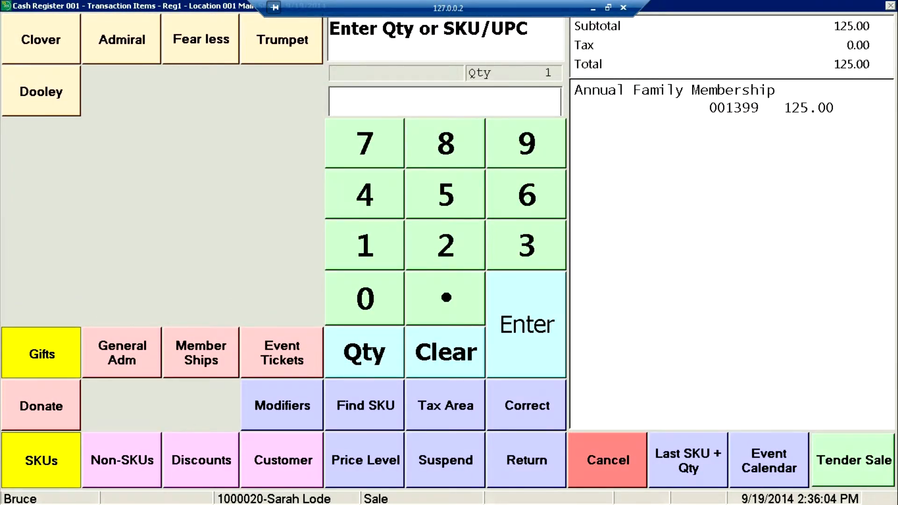
pyautogui.press('Return')
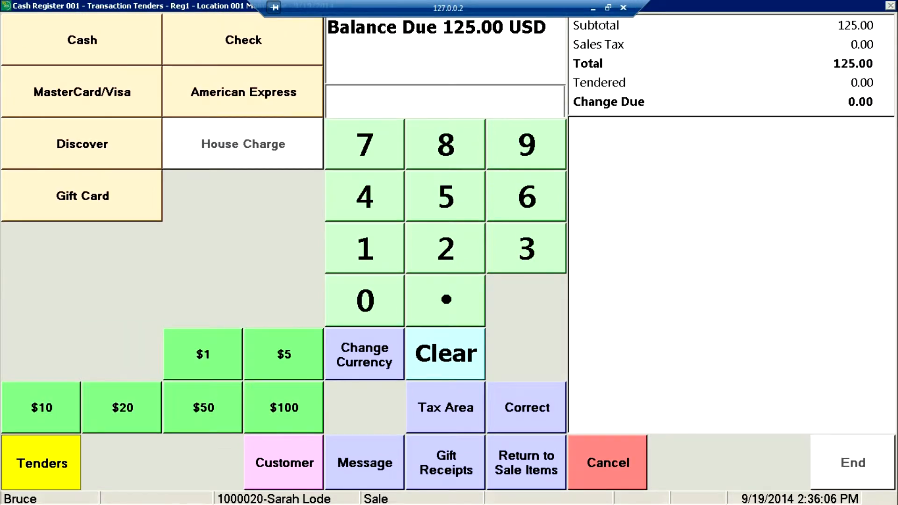
pyautogui.click(82, 92)
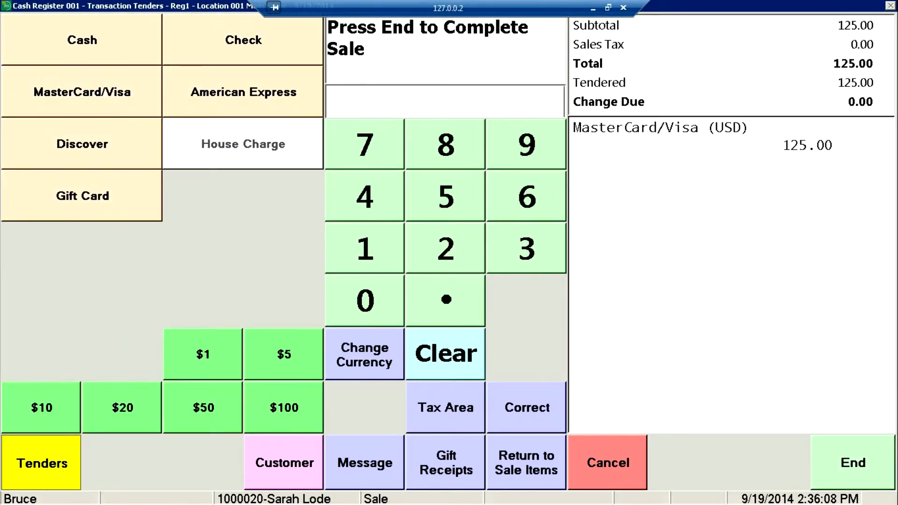
pyautogui.press('End')
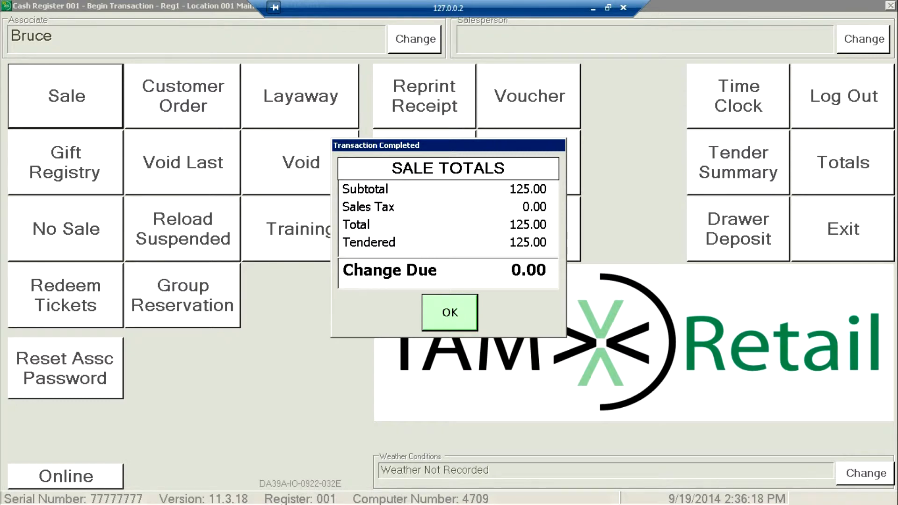
pyautogui.press('Return')
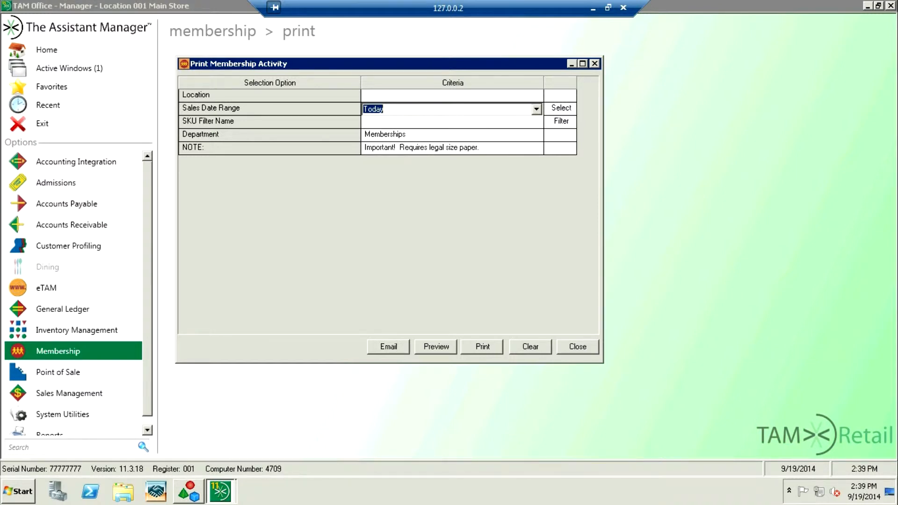
# Step: Preview the membership activity report for today's sales in the Memberships department
pyautogui.click(436, 347)
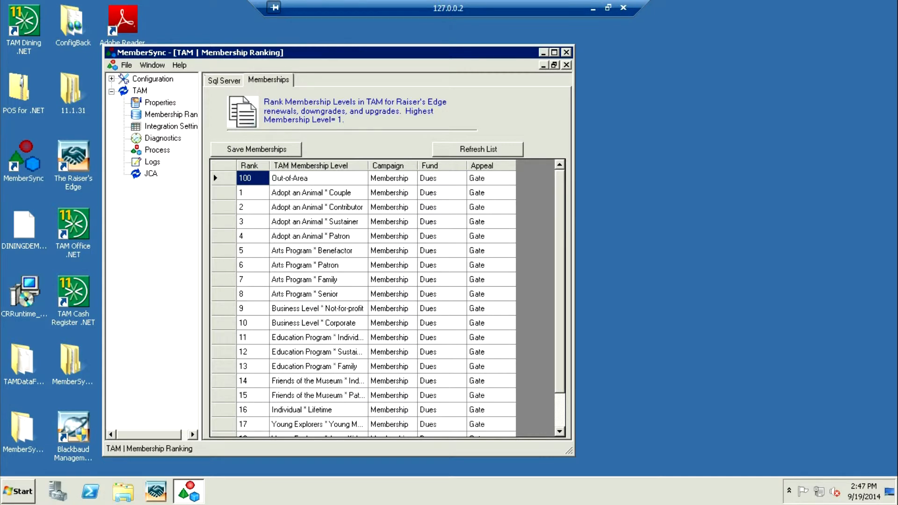
# Step: Review the TAM integration settings for text files, maps and defaults in MemberSync, and open its Process page
pyautogui.click(171, 127)
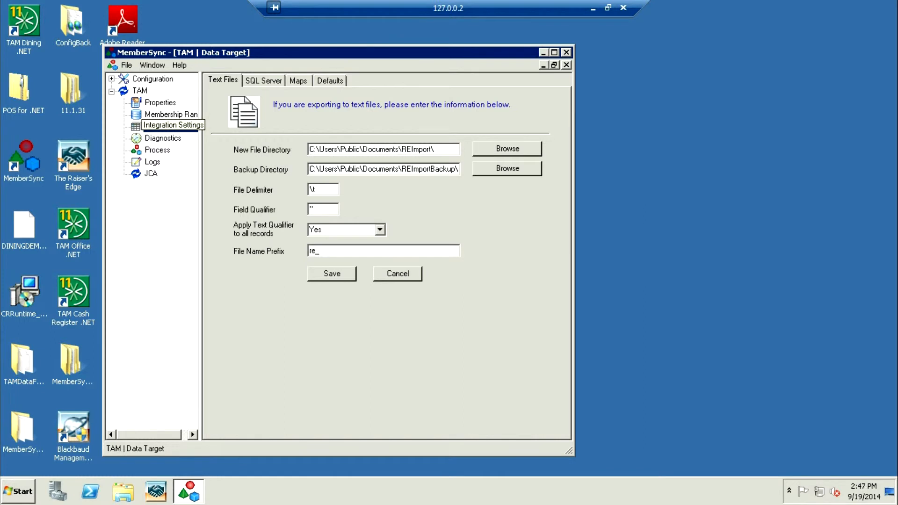
pyautogui.click(298, 81)
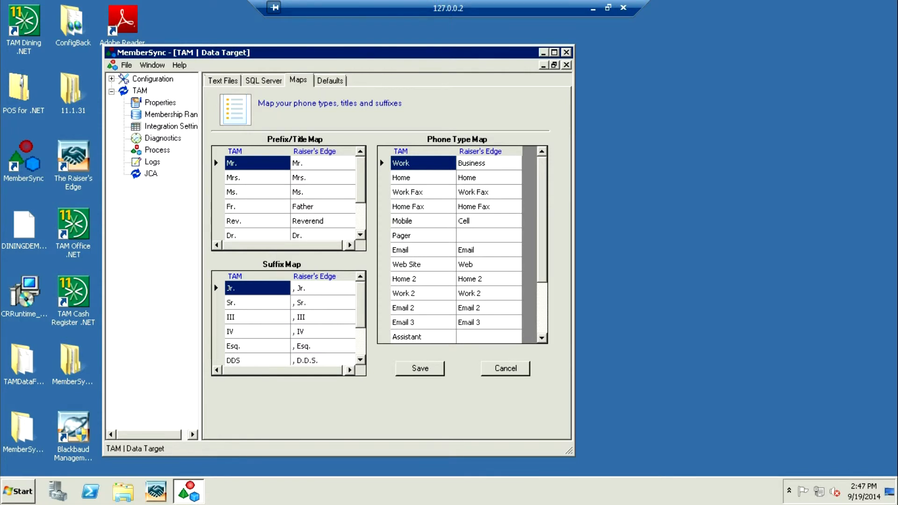
pyautogui.click(330, 81)
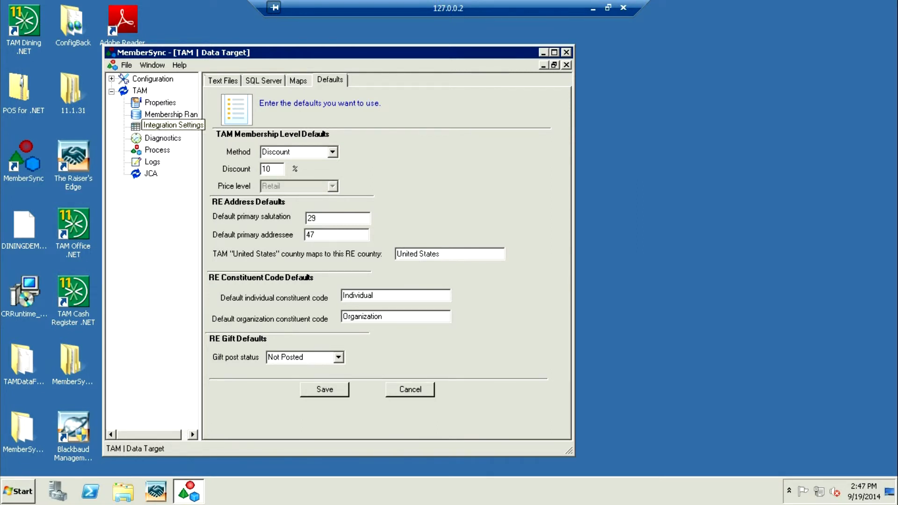
pyautogui.click(157, 150)
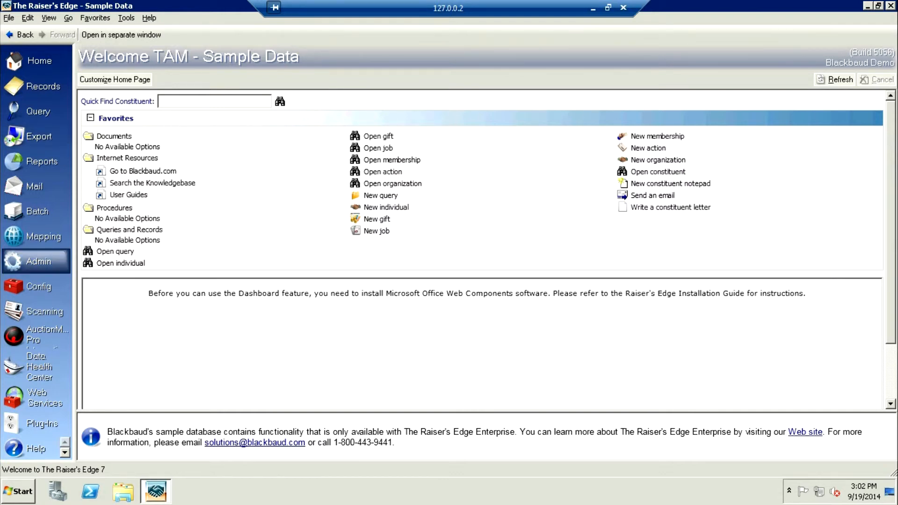
# Step: Open the 1-TAM Customers import from the administration imports in The Raiser's Edge
pyautogui.click(38, 261)
pyautogui.click(108, 108)
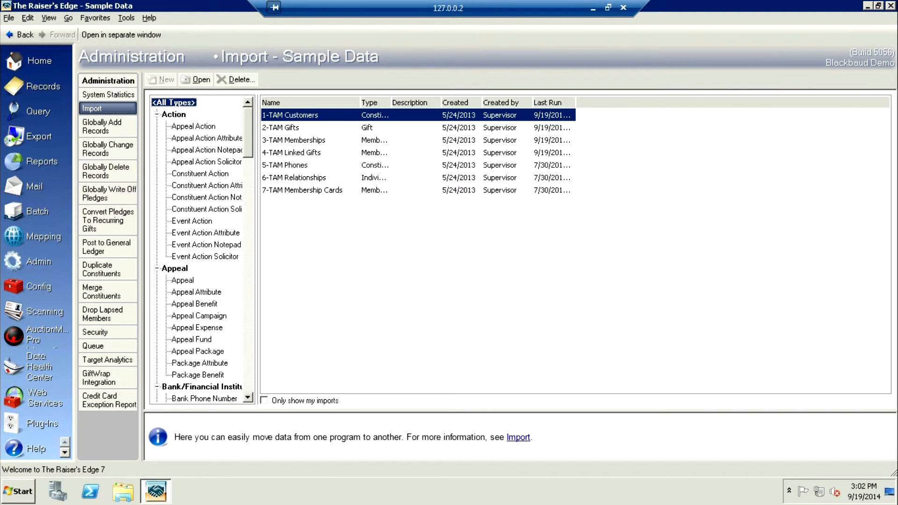
pyautogui.doubleClick(290, 115)
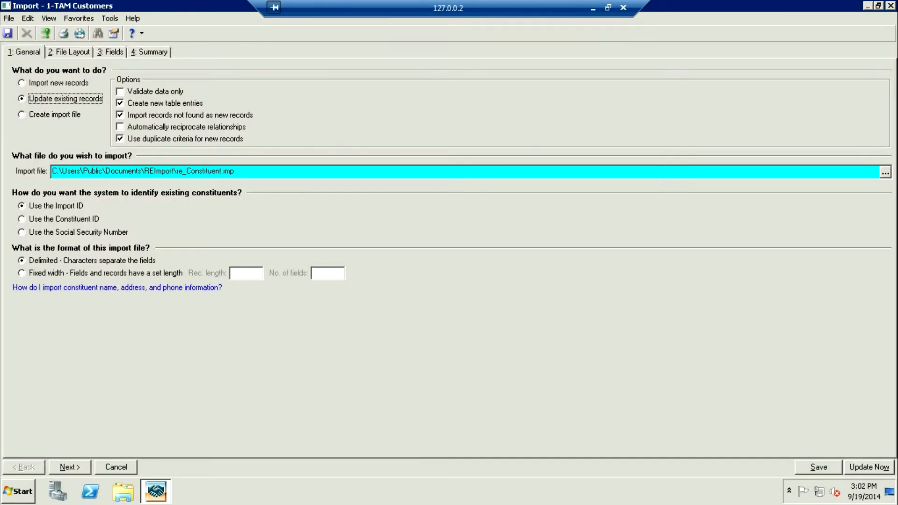
# Step: Examine the import's file layout and the sample customer data through to the address columns
pyautogui.click(69, 52)
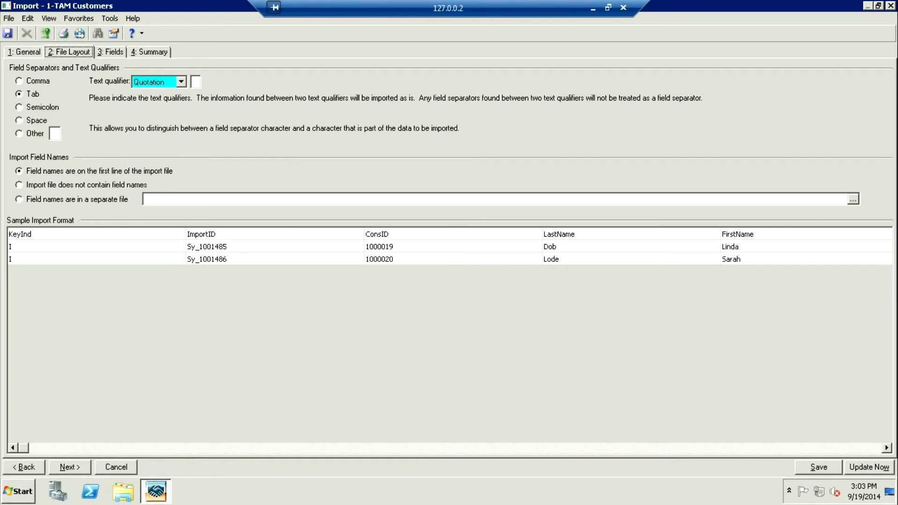
pyautogui.click(449, 448)
pyautogui.click(449, 448)
pyautogui.click(449, 449)
pyautogui.click(449, 448)
pyautogui.click(449, 448)
pyautogui.click(449, 448)
pyautogui.click(450, 449)
pyautogui.click(449, 448)
pyautogui.click(450, 448)
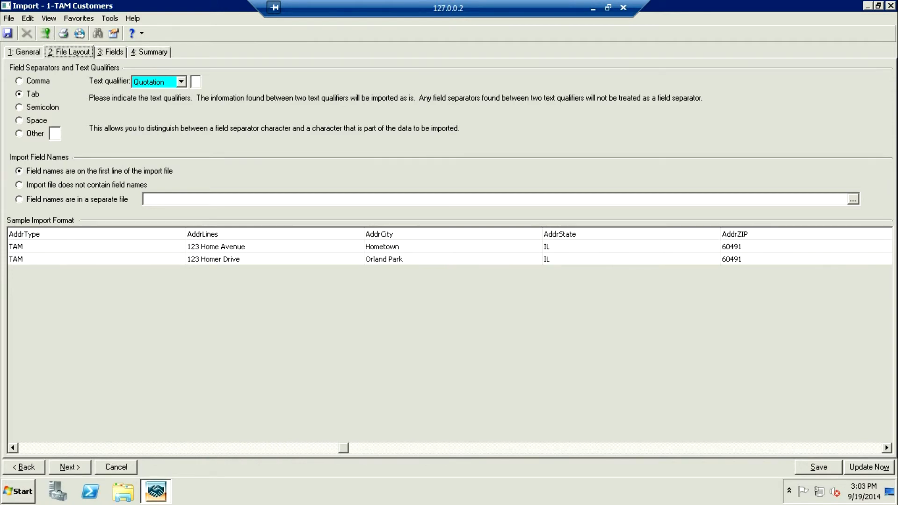
# Step: Examine the remaining address columns in the customer sample data, and return to the import's general settings
pyautogui.click(449, 448)
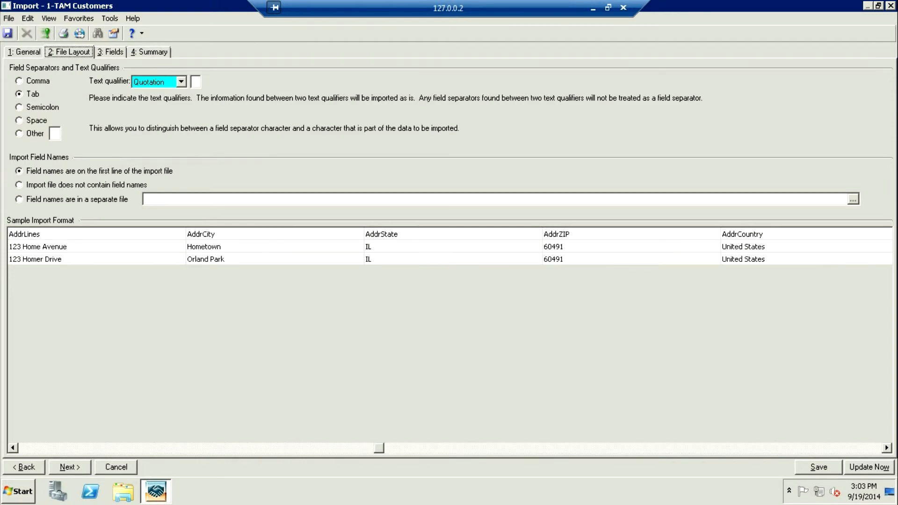
pyautogui.click(25, 52)
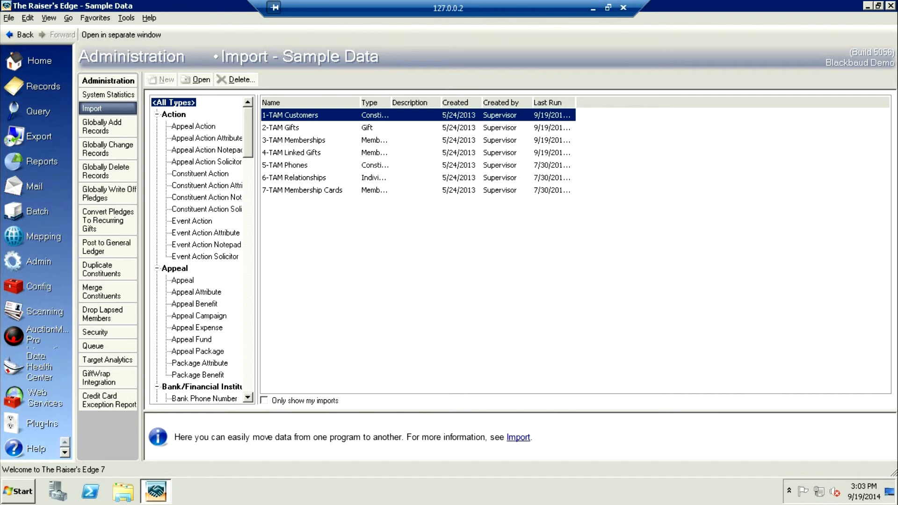
# Step: Run the 5-TAM Phones import, overwriting the existing exception file, and close the import summary
pyautogui.click(285, 165)
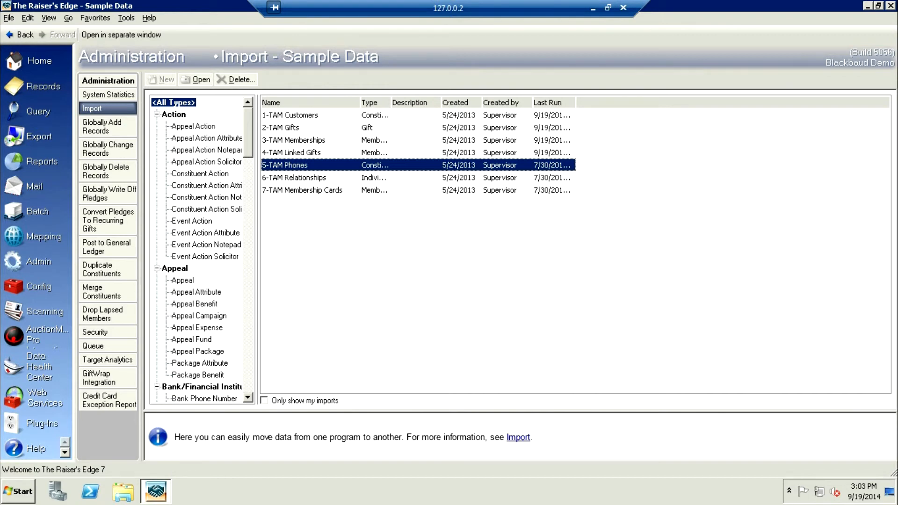
pyautogui.doubleClick(285, 165)
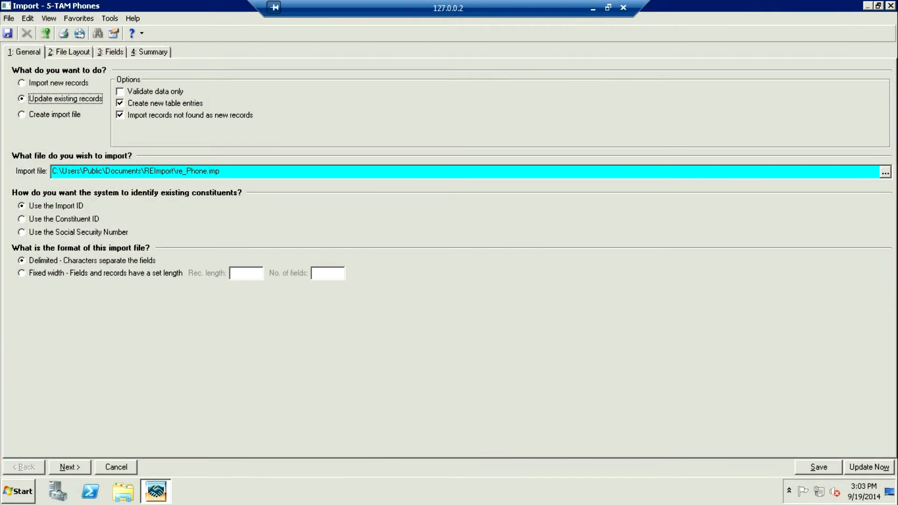
pyautogui.click(870, 467)
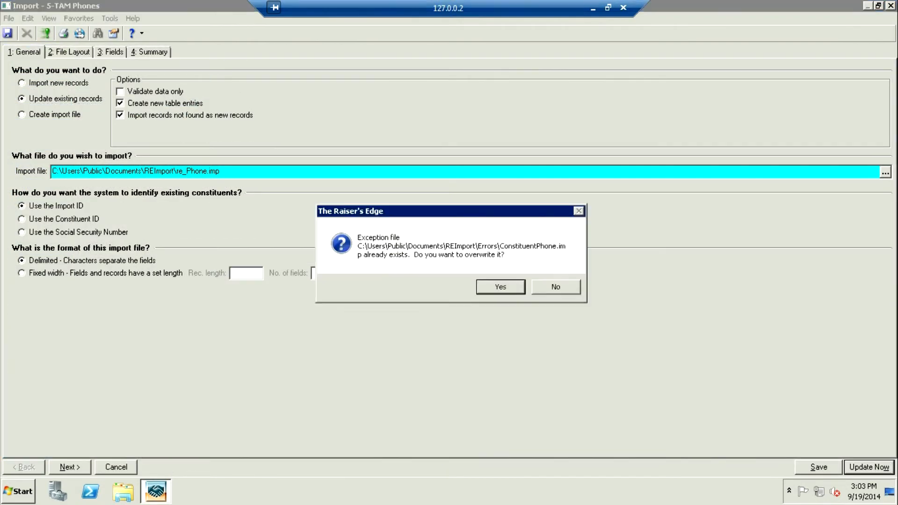
pyautogui.press('Return')
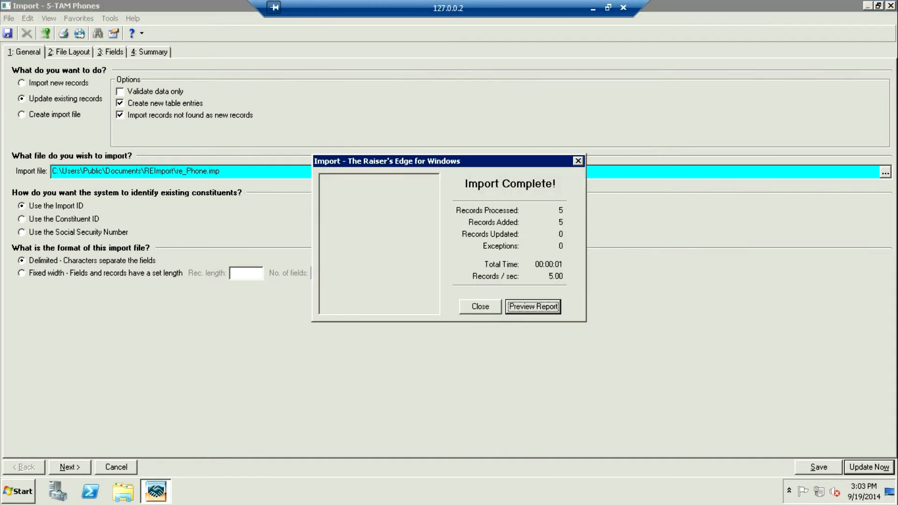
pyautogui.click(579, 161)
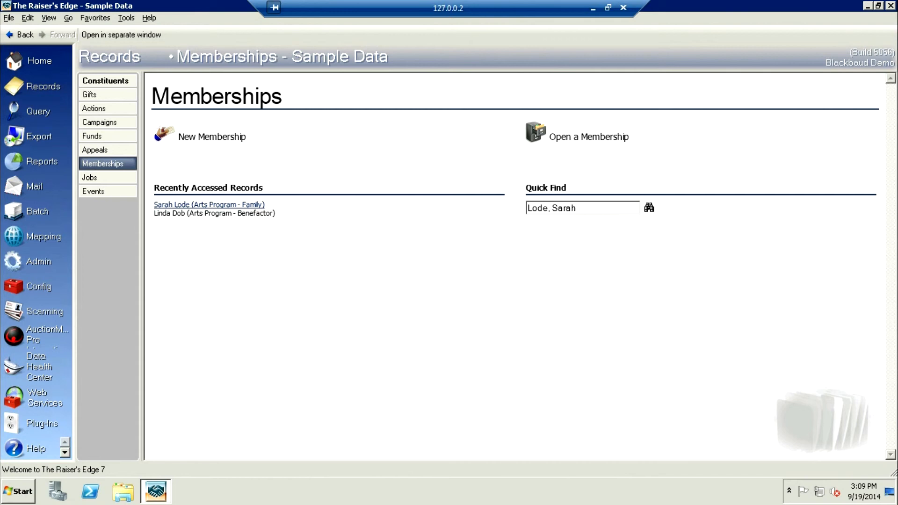
# Step: Open the recently accessed Arts Program - Family membership and review its members and card information
pyautogui.click(209, 205)
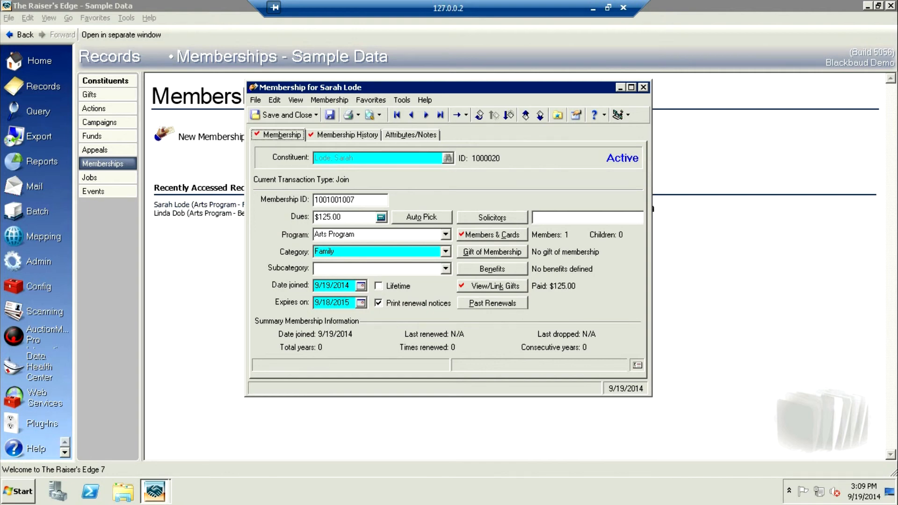
pyautogui.click(492, 235)
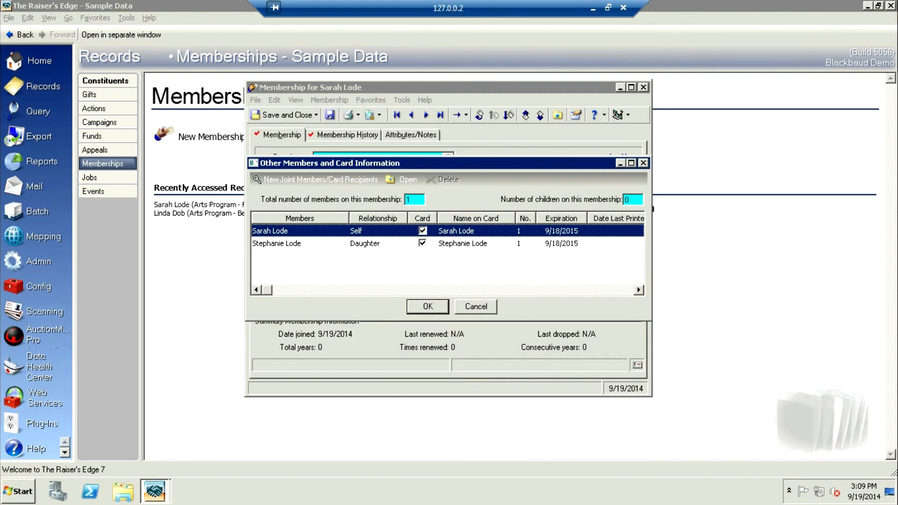
pyautogui.press('Return')
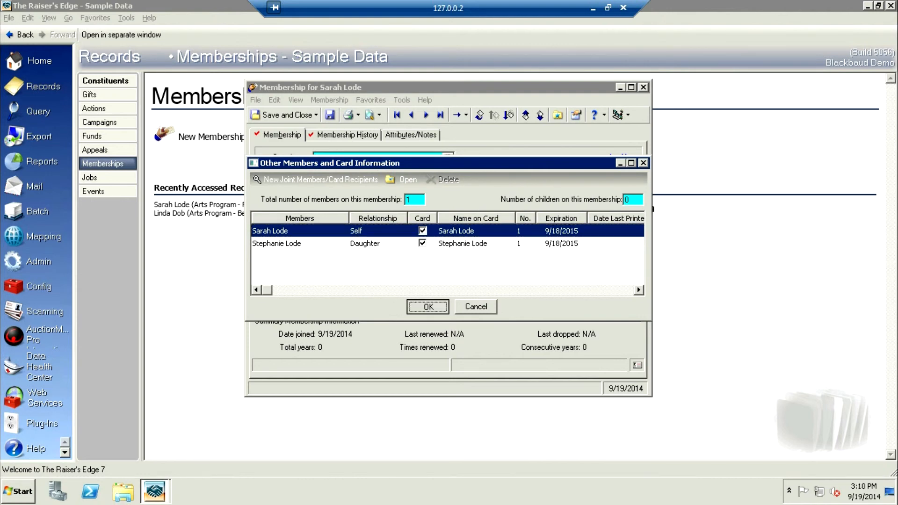
# Step: Review the gifts linked to the family membership and its membership history
pyautogui.click(492, 286)
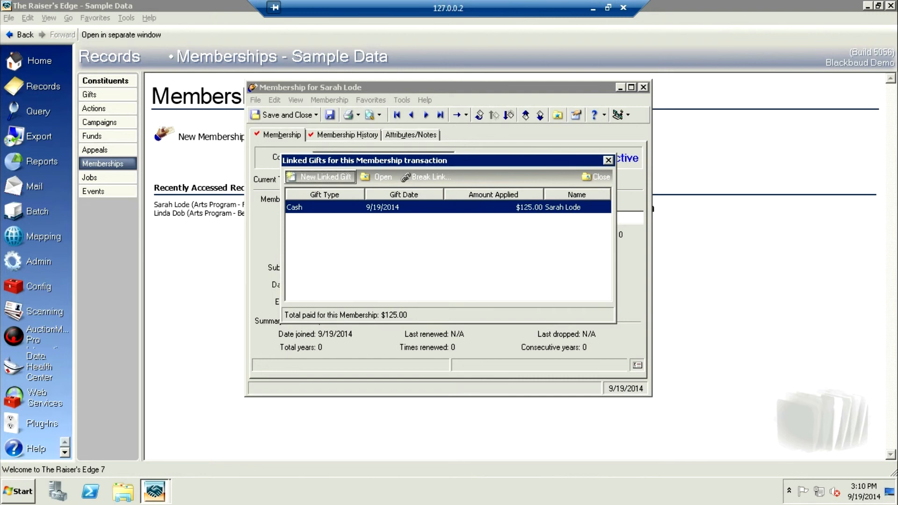
pyautogui.click(597, 177)
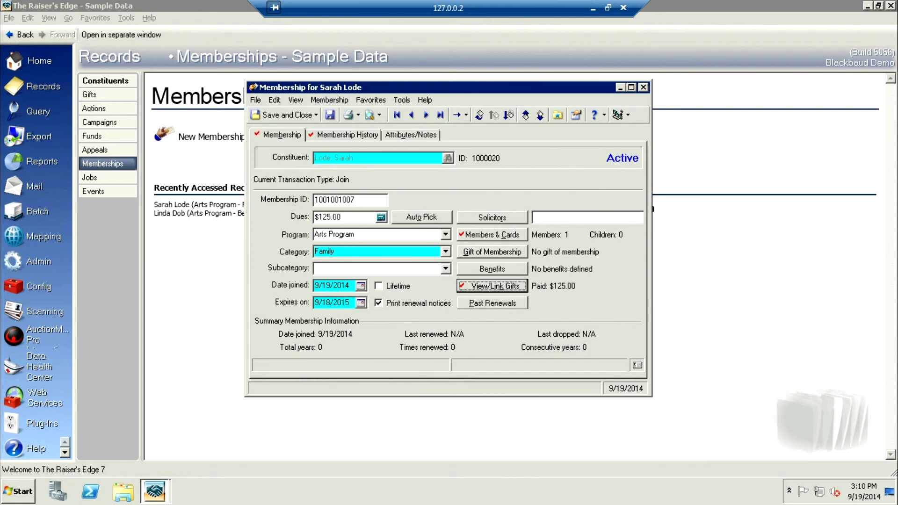
pyautogui.click(282, 135)
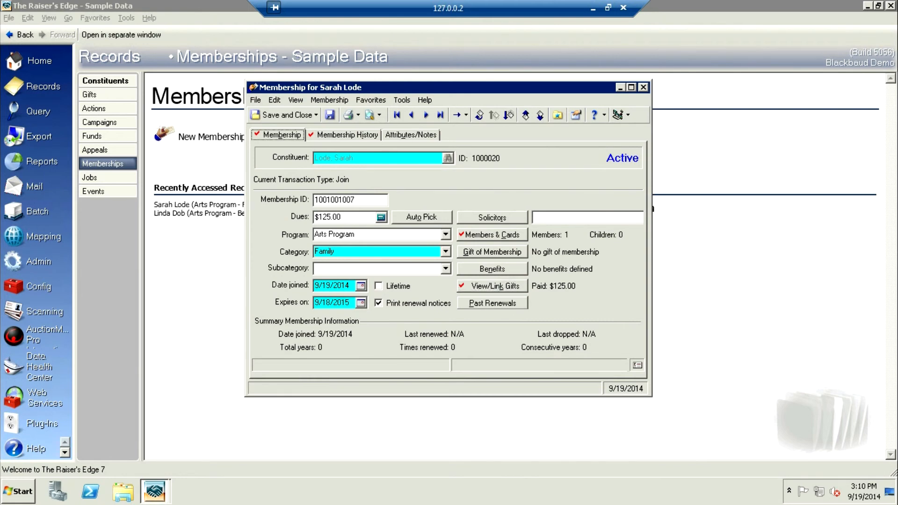
pyautogui.click(347, 135)
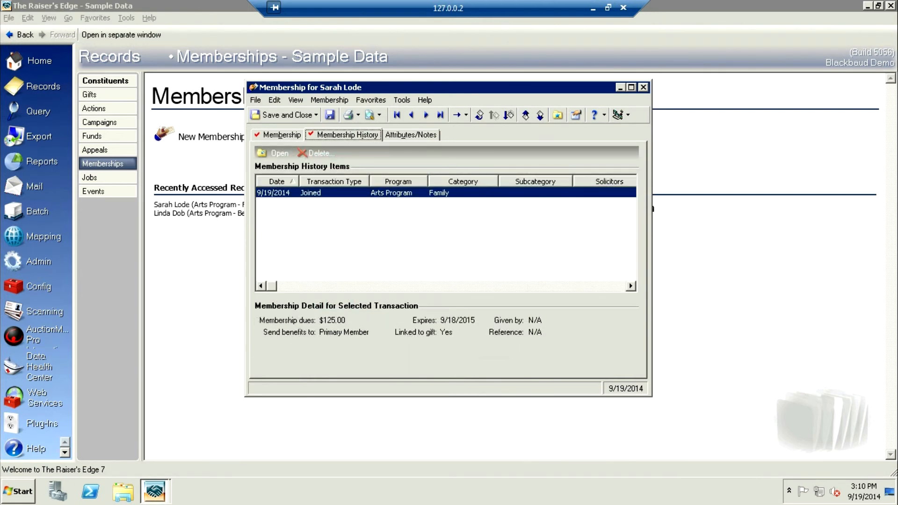